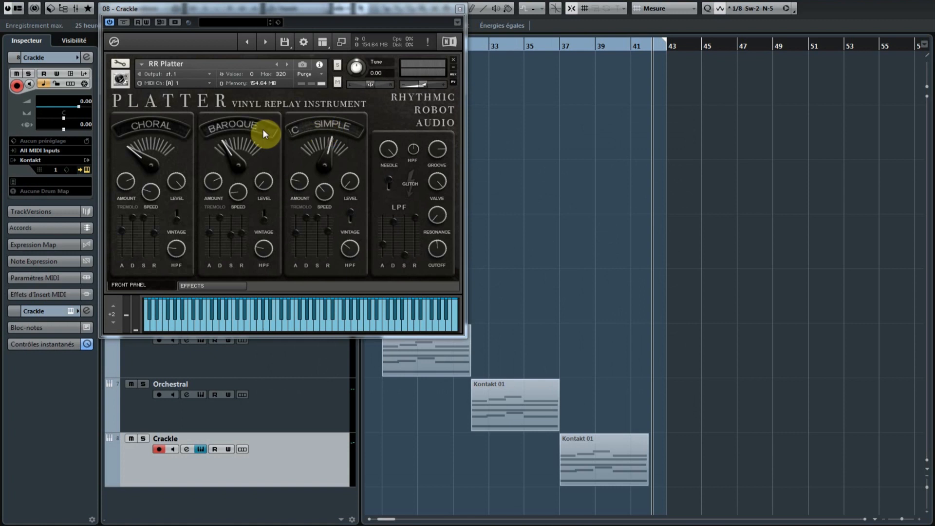
Step: Try the first layer's controls on Platter's front panel and examine the amp cab options on its Effects page
{"action": "left_click_drag", "start_coordinate": [151, 156], "coordinate": [141, 192]}
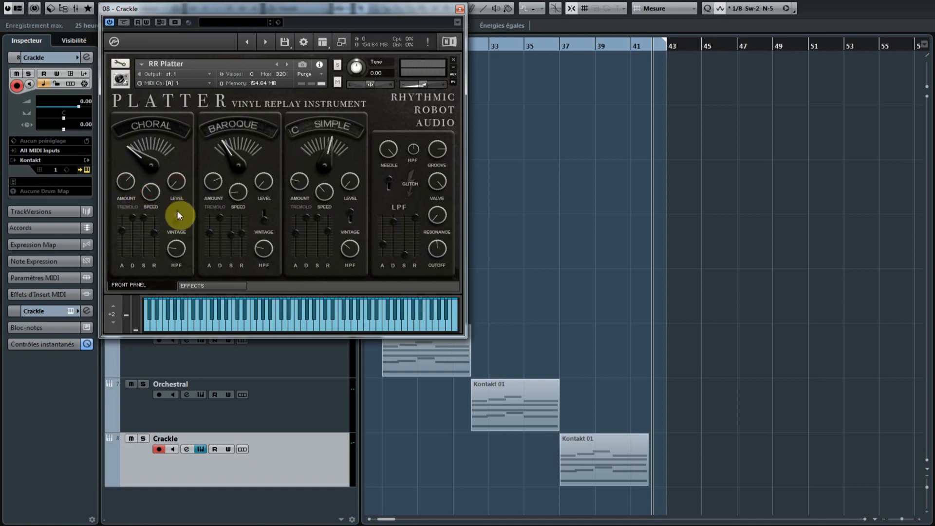
{"action": "left_click_drag", "start_coordinate": [177, 184], "coordinate": [178, 176]}
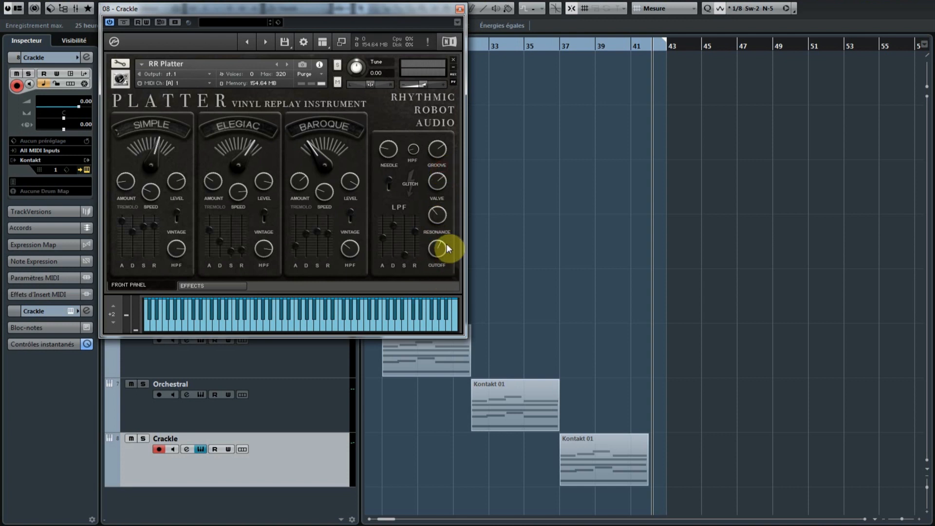
{"action": "left_click", "coordinate": [229, 286]}
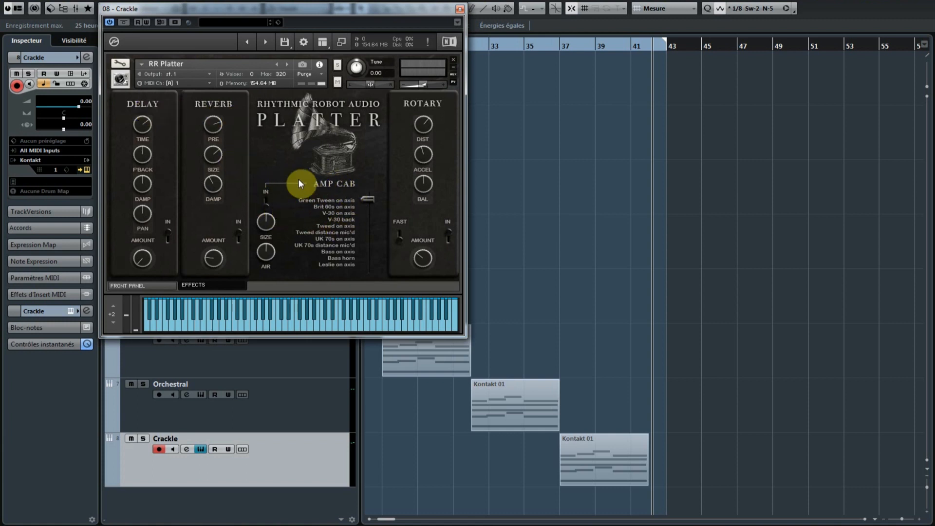
{"action": "left_click", "coordinate": [365, 197]}
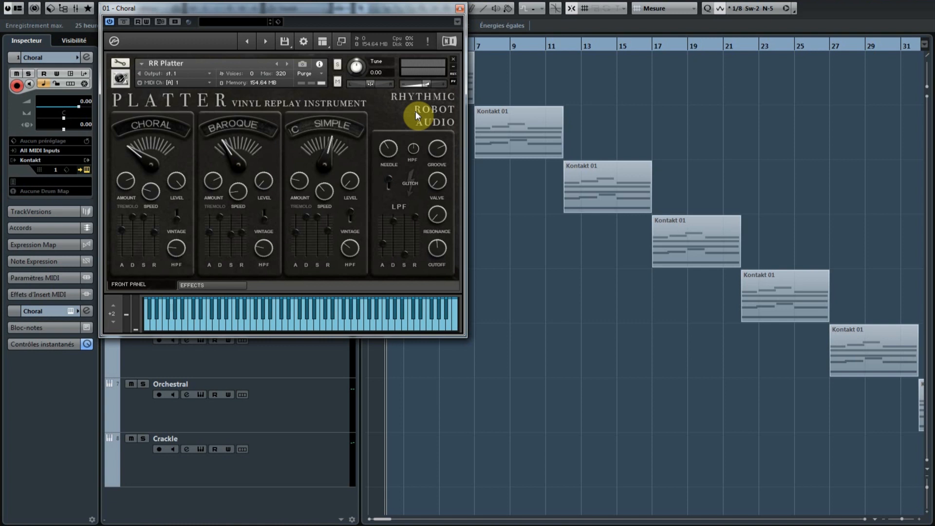
Step: Start playback and view the Platter instrument settings of the Choral and Baroque tracks while their parts play
{"action": "key", "text": "space"}
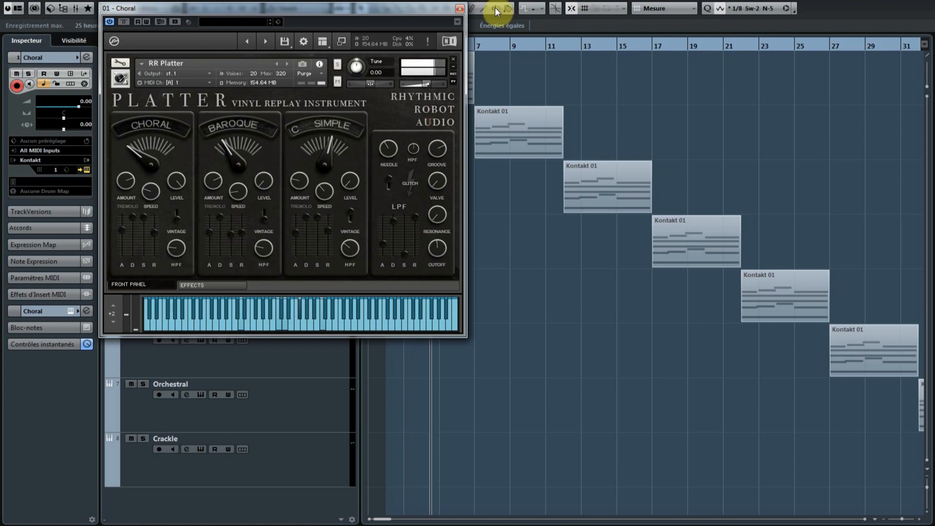
{"action": "left_click", "coordinate": [458, 9]}
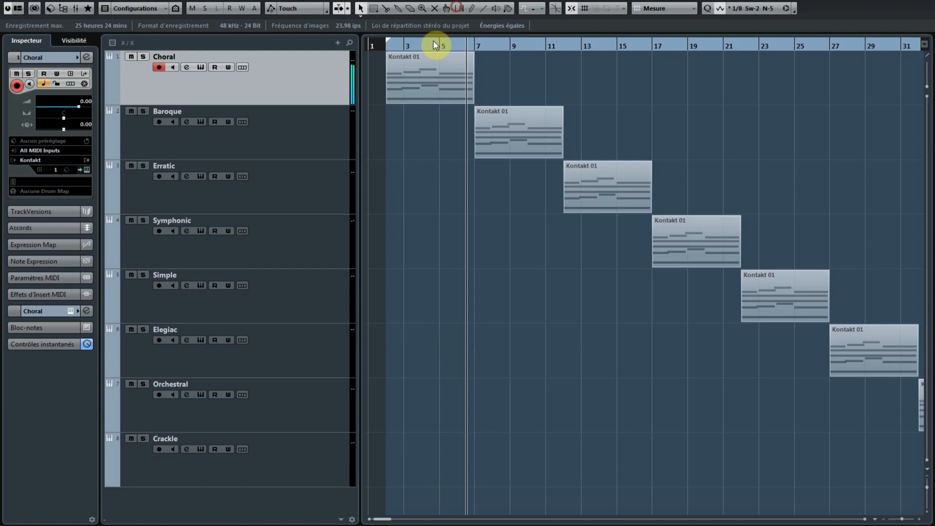
{"action": "left_click", "coordinate": [309, 122]}
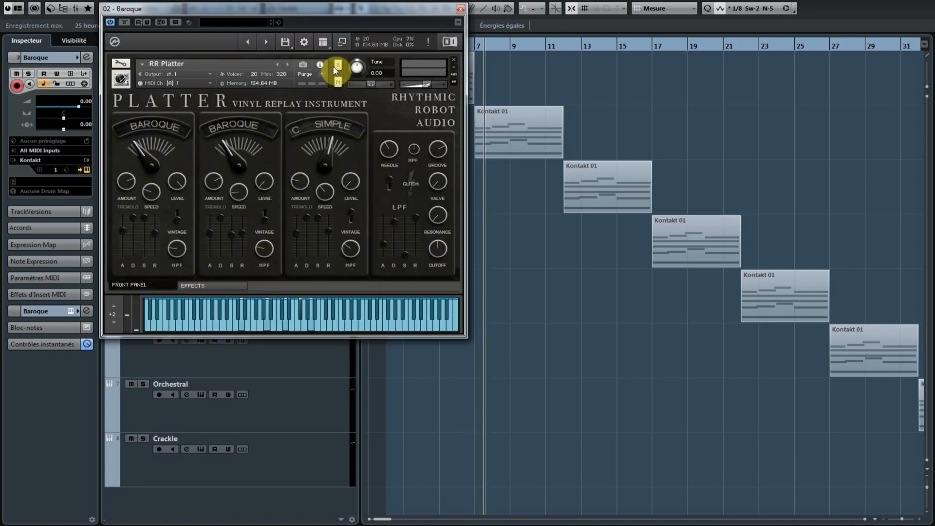
{"action": "left_click", "coordinate": [459, 13]}
Step: View the Platter instrument settings of the Erratic and Symphonic tracks during playback, closing each instrument window
{"action": "left_click", "coordinate": [317, 177]}
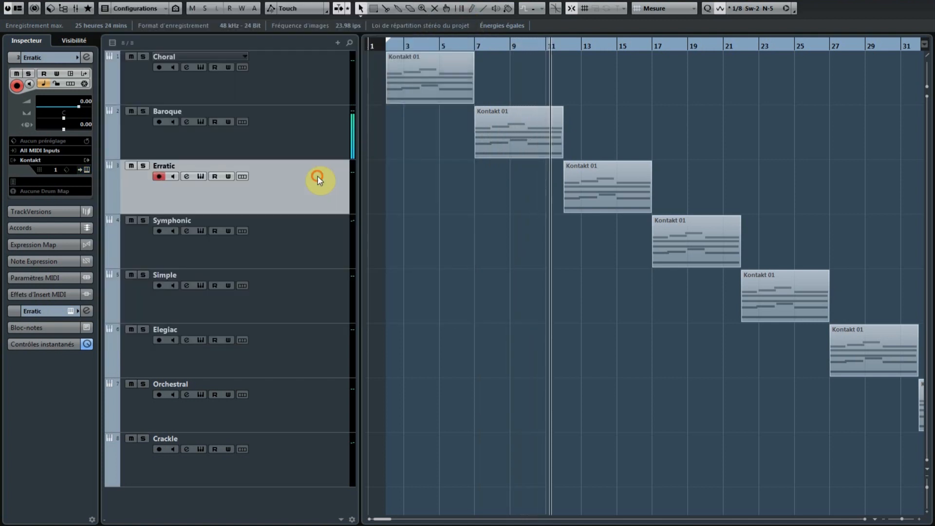
{"action": "left_click", "coordinate": [84, 165]}
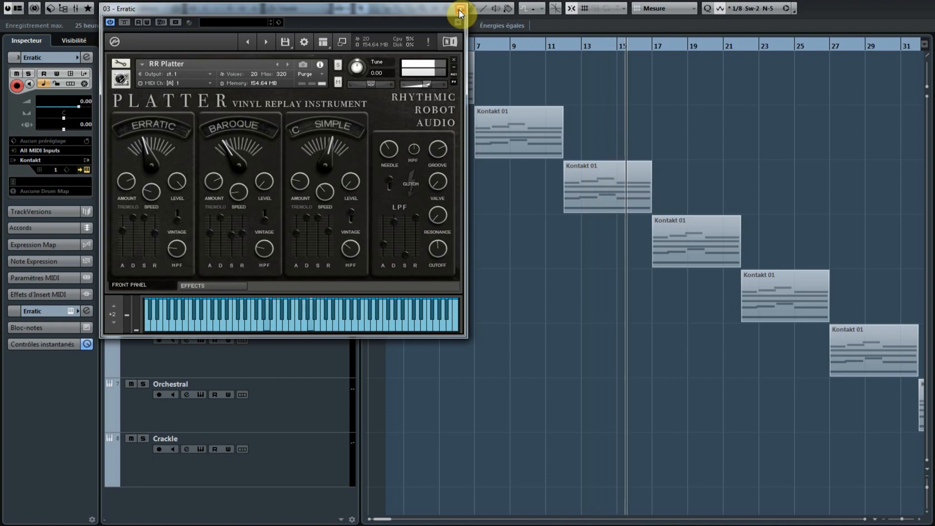
{"action": "left_click", "coordinate": [460, 10]}
{"action": "left_click", "coordinate": [294, 243]}
{"action": "left_click", "coordinate": [86, 169]}
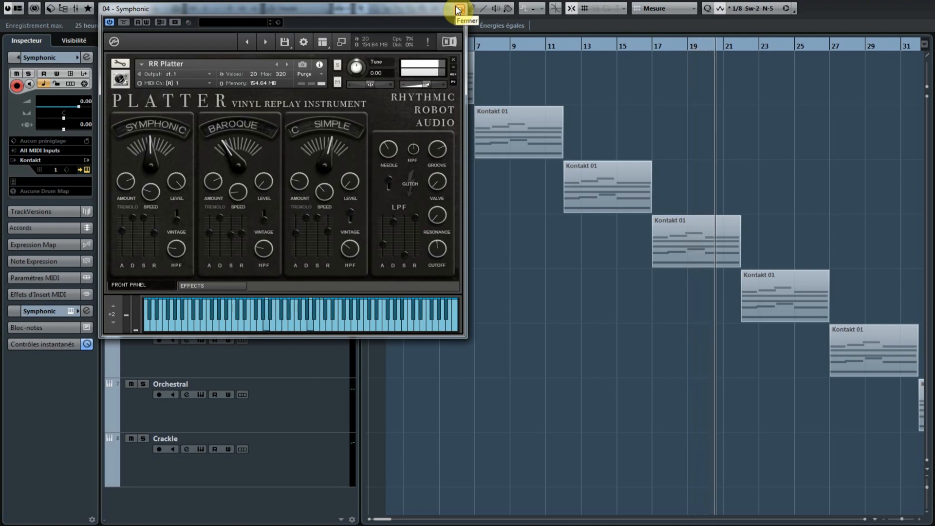
{"action": "left_click", "coordinate": [458, 9]}
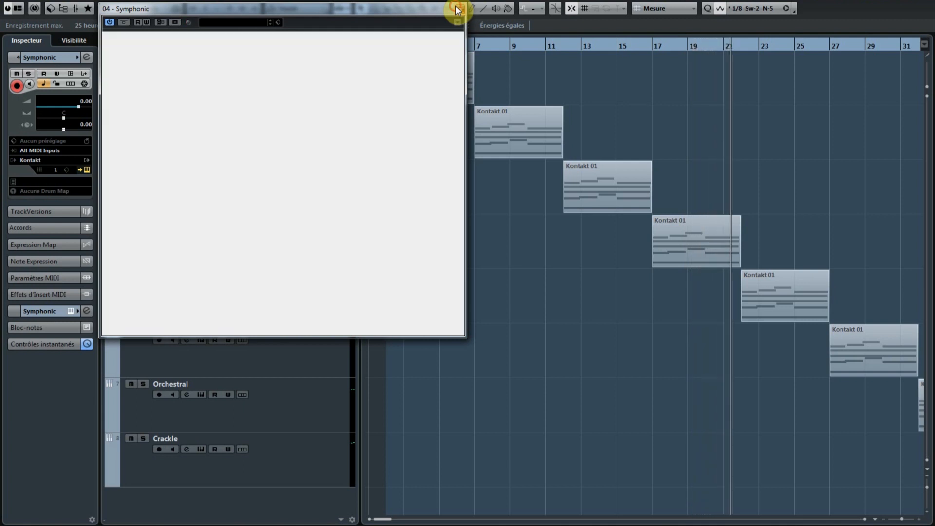
Step: View the Platter instrument settings of the Simple and Elegiac tracks as their parts play, closing each window
{"action": "left_click", "coordinate": [302, 299]}
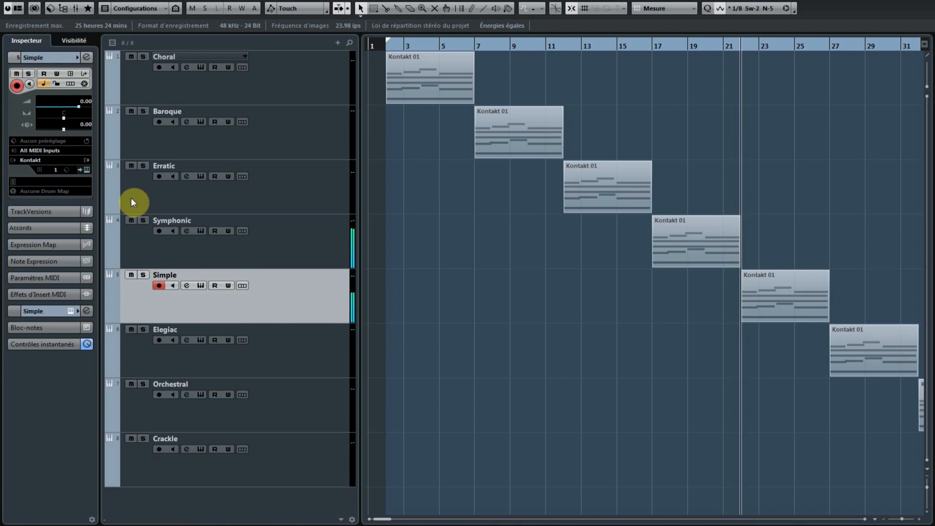
{"action": "left_click", "coordinate": [88, 170]}
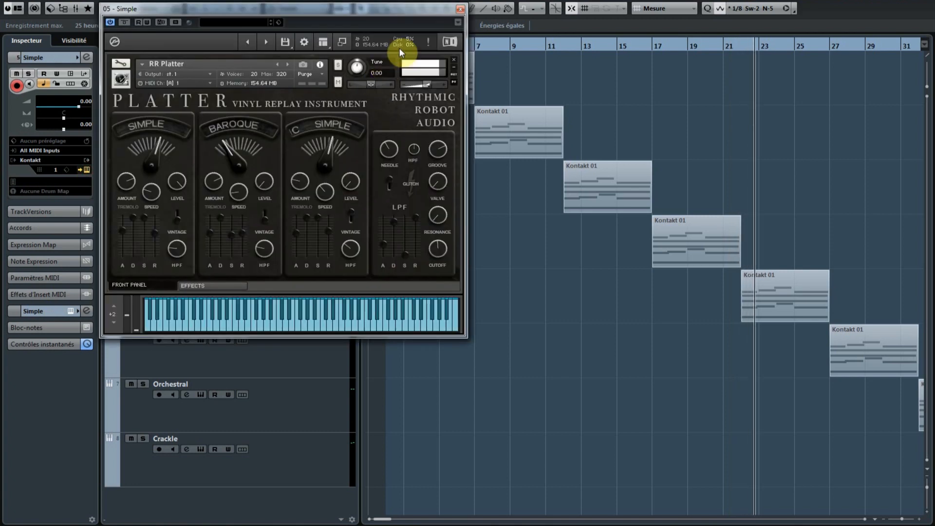
{"action": "left_click", "coordinate": [458, 11]}
{"action": "left_click", "coordinate": [305, 349]}
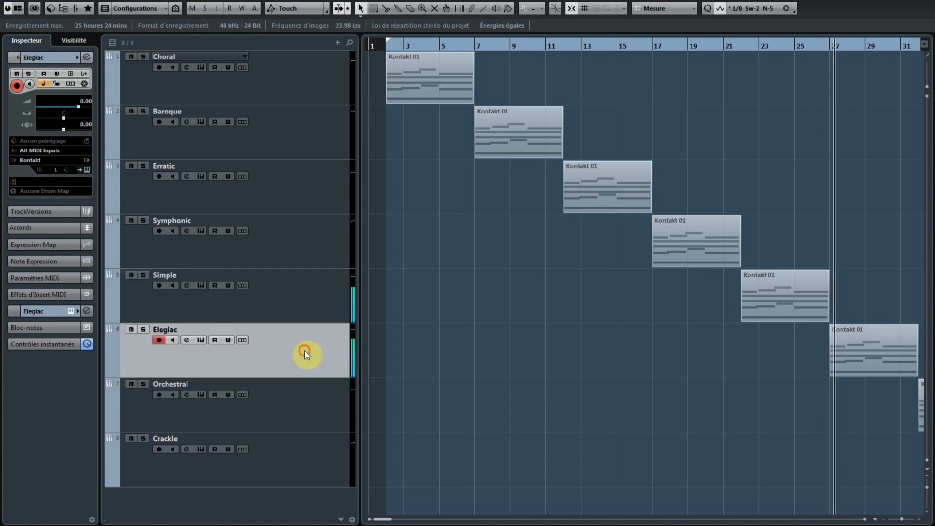
{"action": "left_click", "coordinate": [87, 169]}
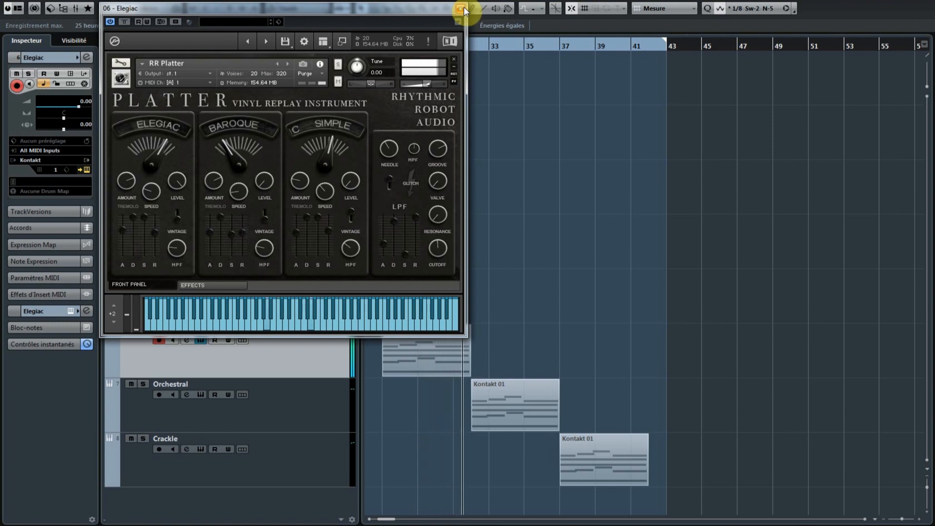
{"action": "left_click", "coordinate": [461, 8]}
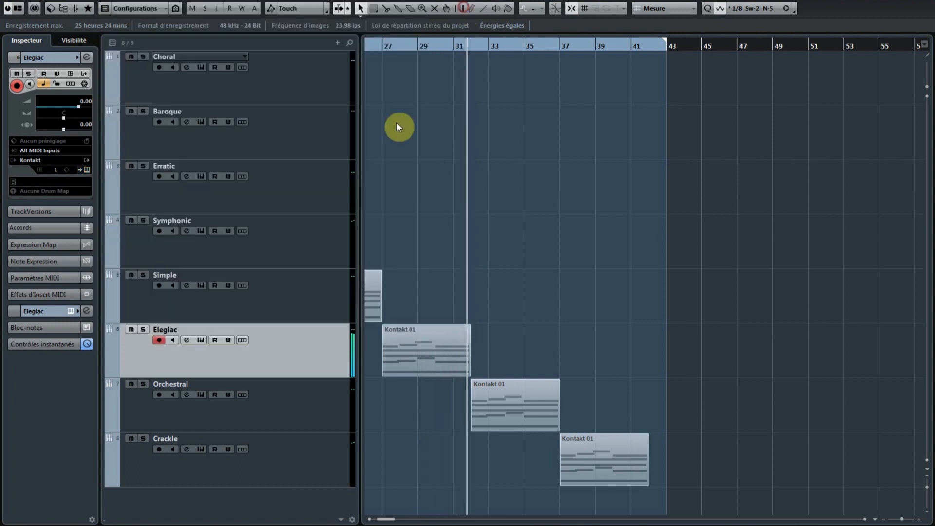
Step: View the Platter instrument settings of the Orchestral track and open those of the Crackle track during playback
{"action": "left_click", "coordinate": [88, 169]}
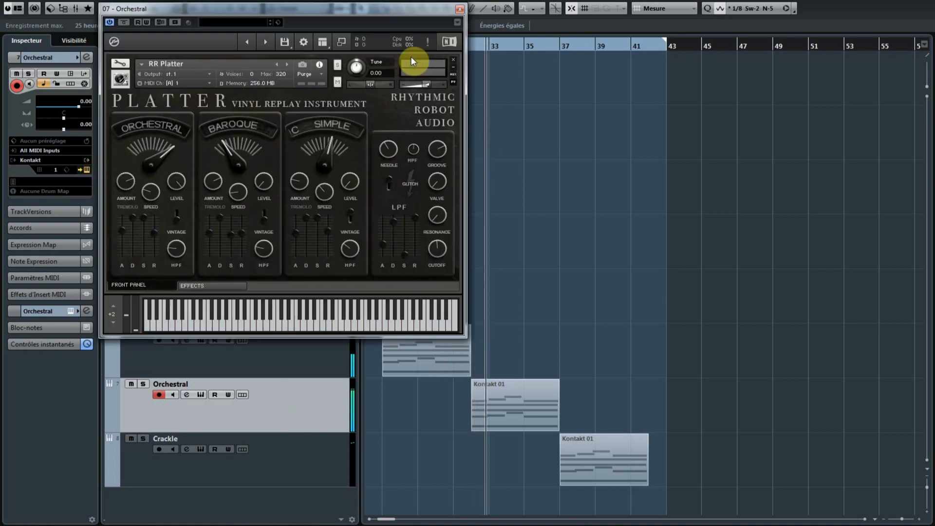
{"action": "left_click", "coordinate": [460, 10]}
{"action": "left_click", "coordinate": [303, 474]}
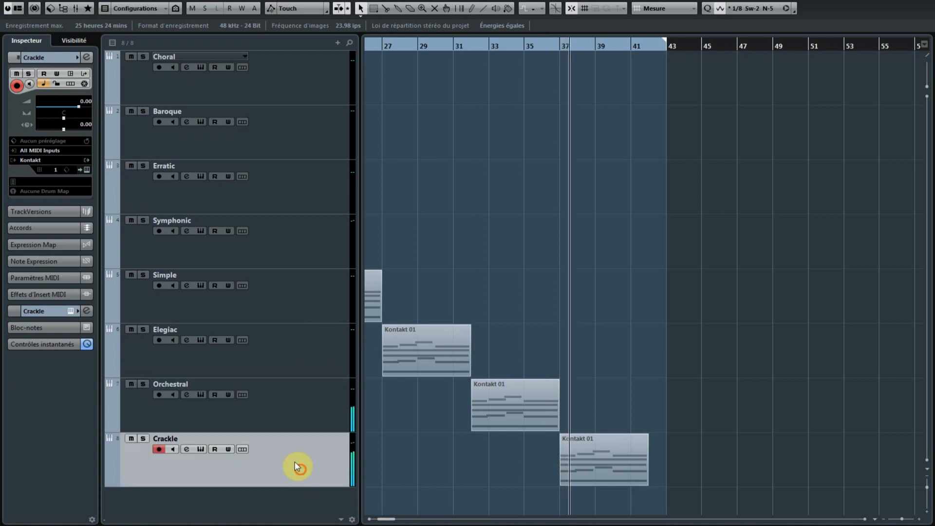
{"action": "left_click", "coordinate": [87, 170]}
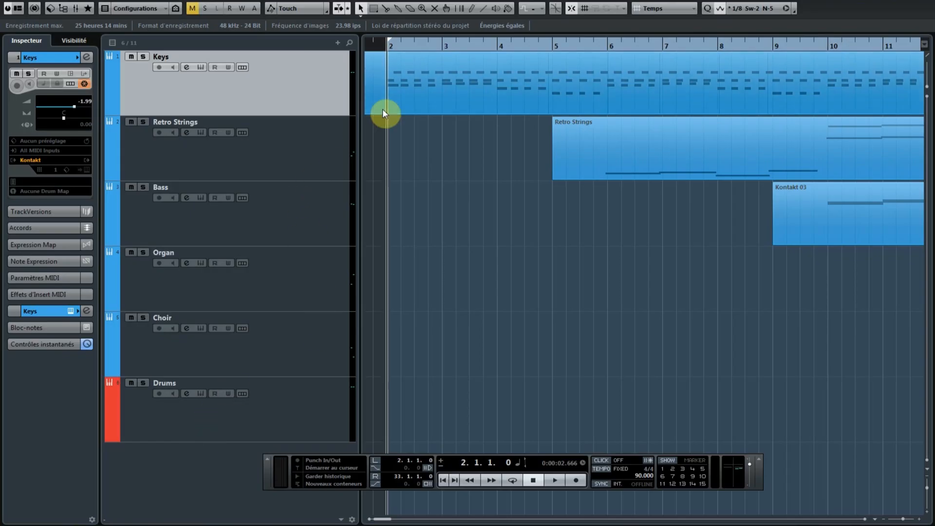
Step: Go through the Retro Strings, Bass, Organ, Choir and Drums tracks one by one, and select the Keys track
{"action": "left_click", "coordinate": [300, 144]}
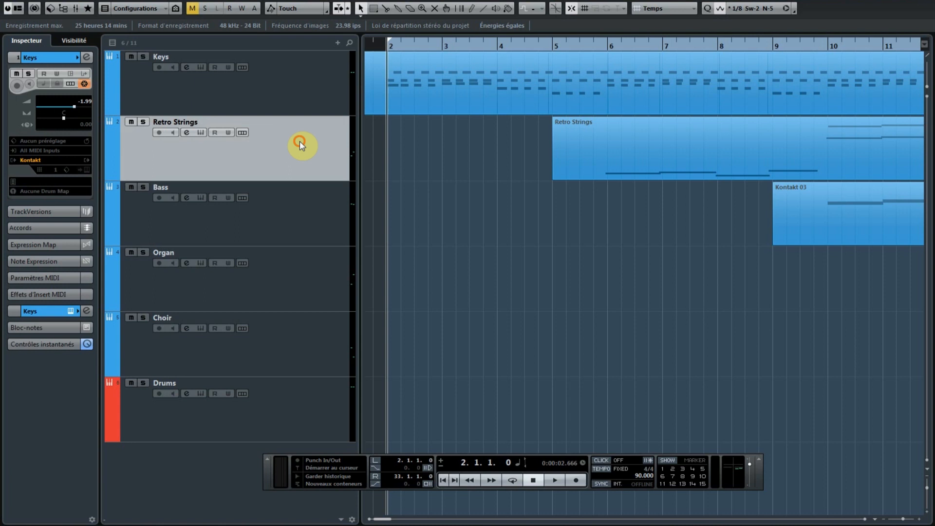
{"action": "left_click", "coordinate": [305, 200]}
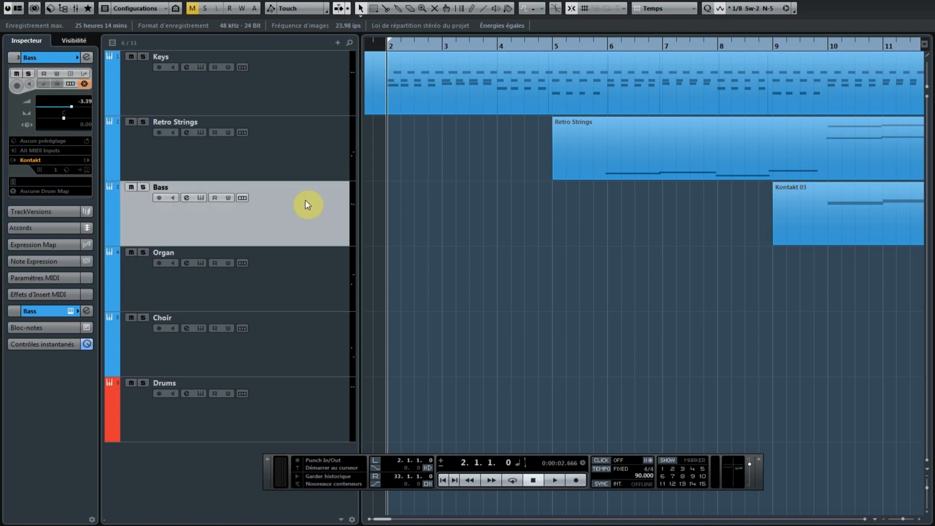
{"action": "left_click", "coordinate": [310, 267]}
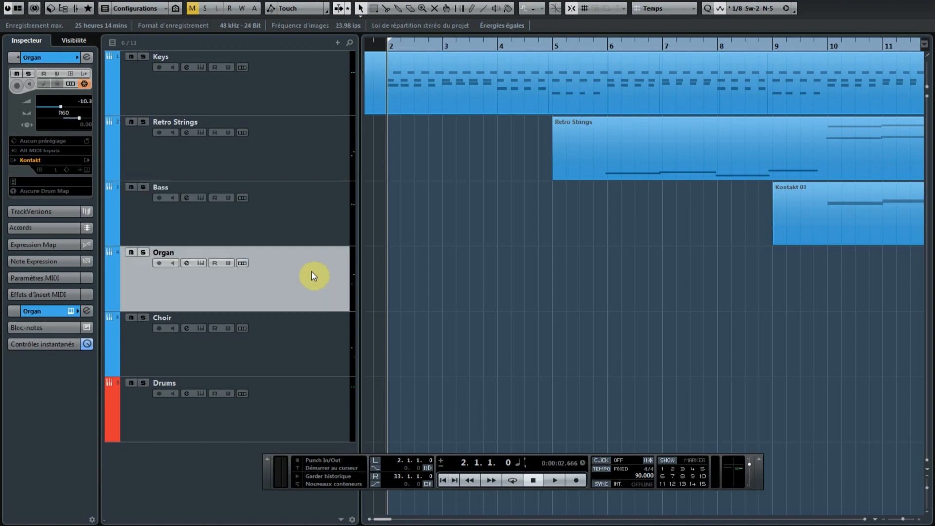
{"action": "left_click", "coordinate": [345, 351]}
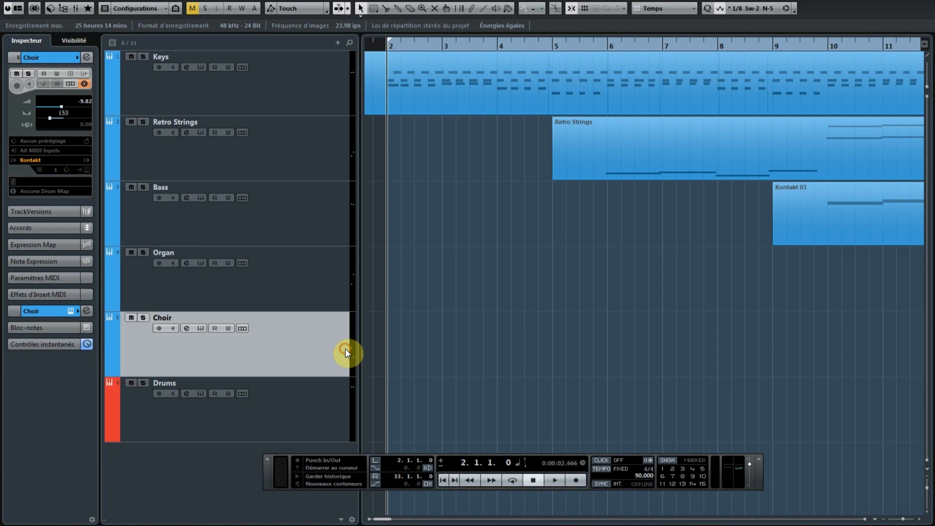
{"action": "left_click", "coordinate": [323, 397]}
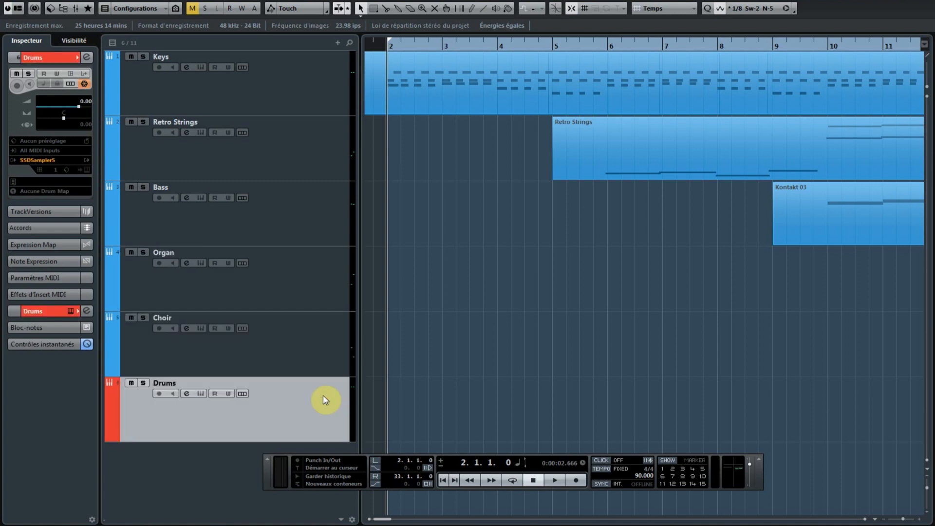
{"action": "left_click", "coordinate": [333, 84]}
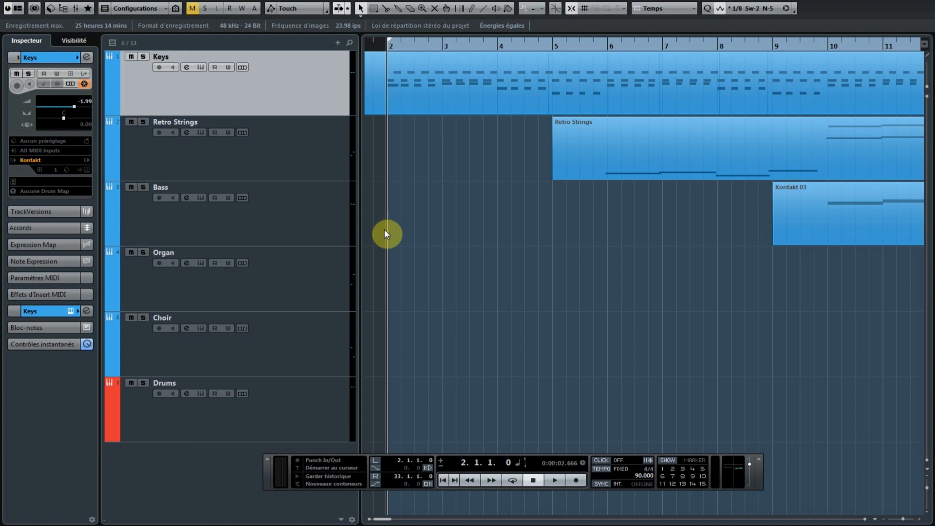
Step: Play the arrangement from bar 2 to its end, following the playback position, and stop playback
{"action": "key", "text": "space"}
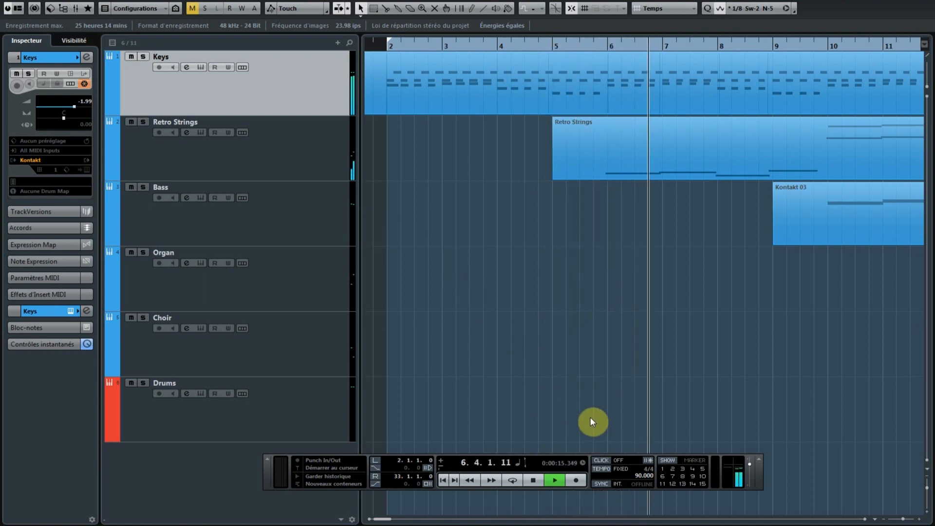
{"action": "left_click", "coordinate": [865, 520]}
{"action": "left_click", "coordinate": [865, 519]}
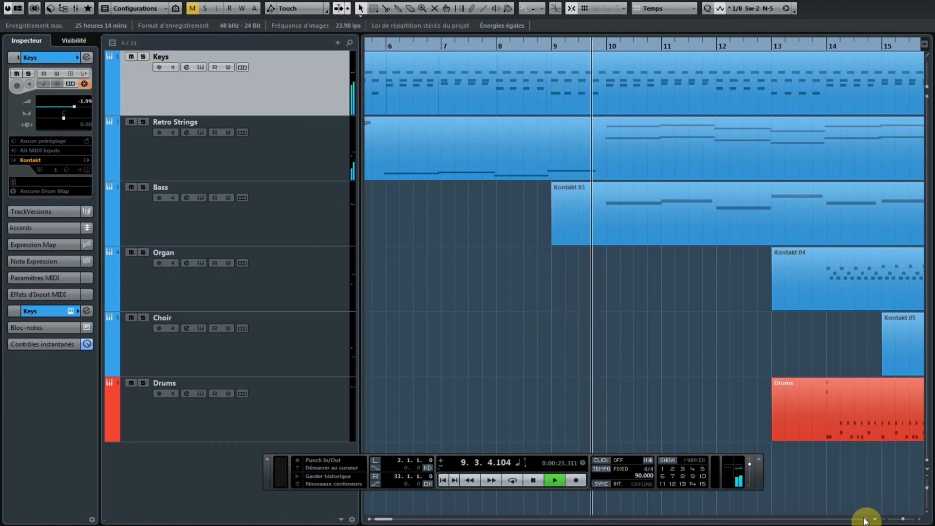
{"action": "left_click", "coordinate": [865, 520]}
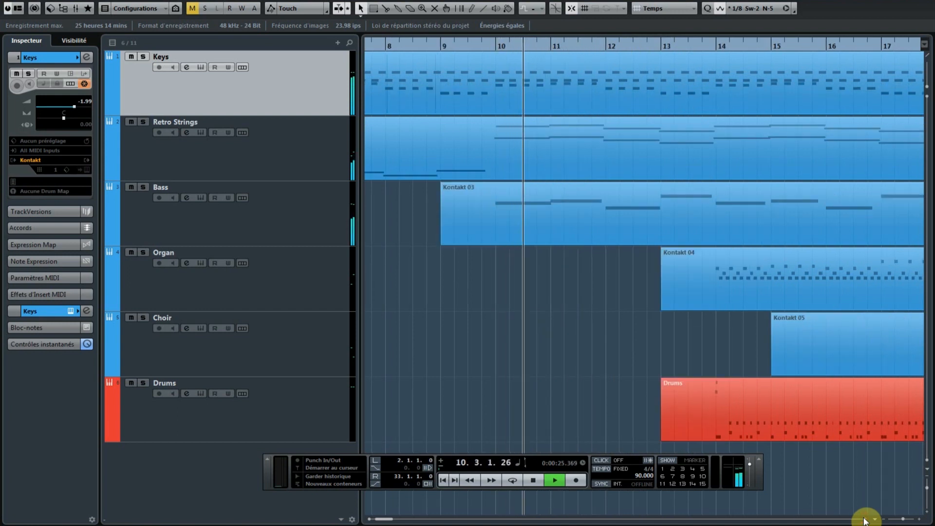
{"action": "left_click", "coordinate": [865, 519]}
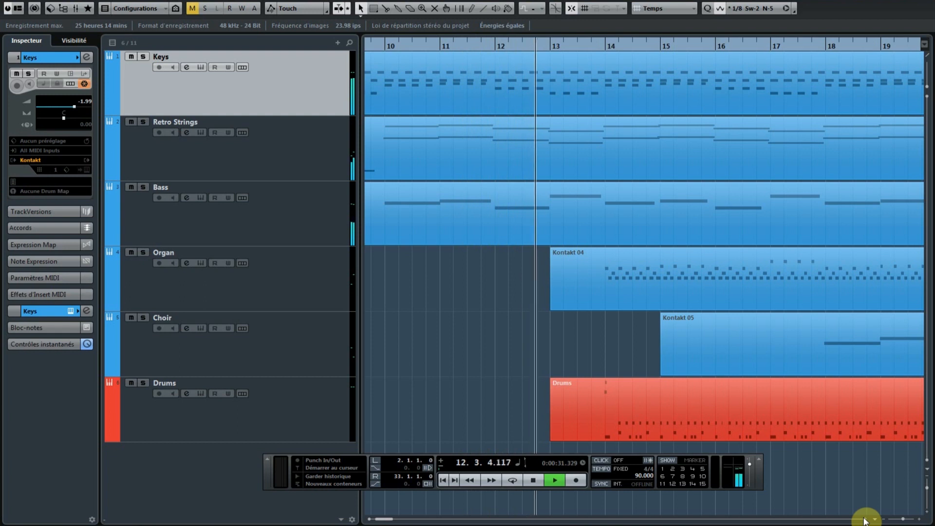
{"action": "left_click", "coordinate": [865, 520]}
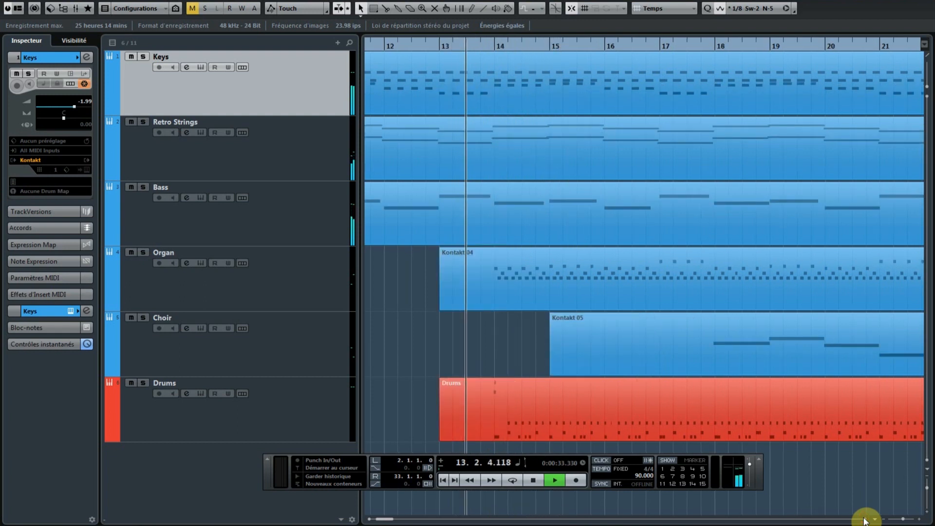
{"action": "left_click", "coordinate": [865, 520]}
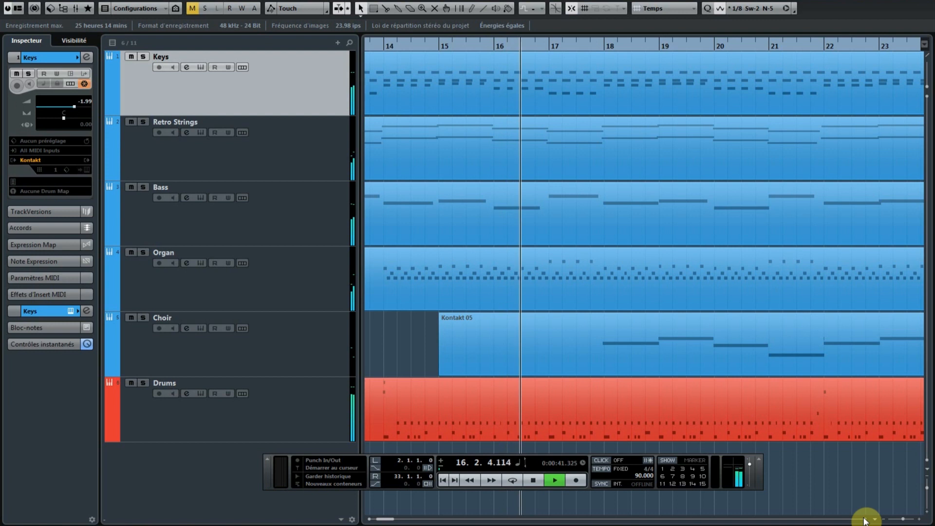
{"action": "left_click", "coordinate": [864, 520]}
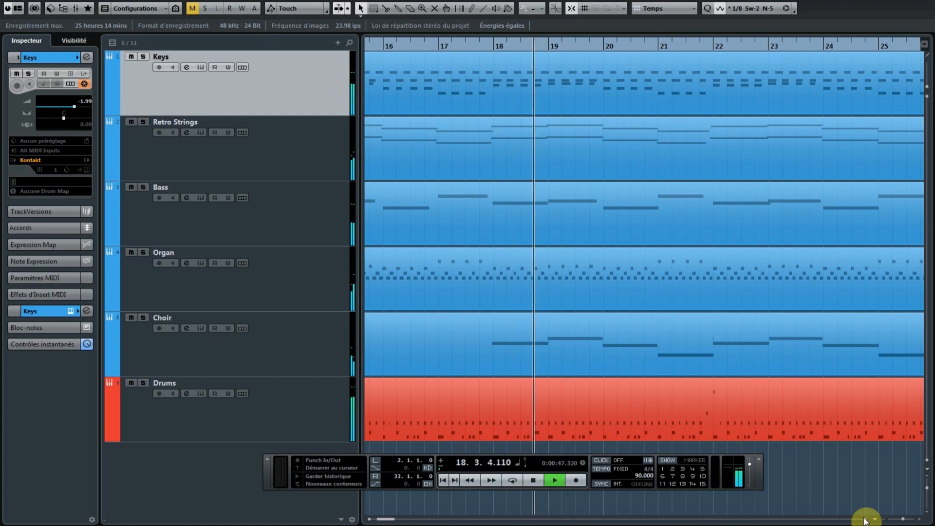
{"action": "left_click", "coordinate": [864, 520]}
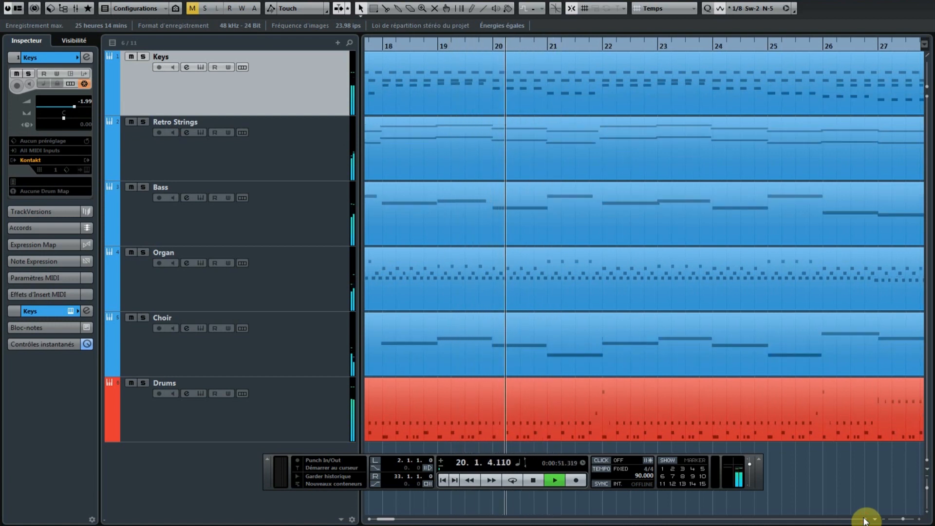
{"action": "left_click", "coordinate": [864, 520]}
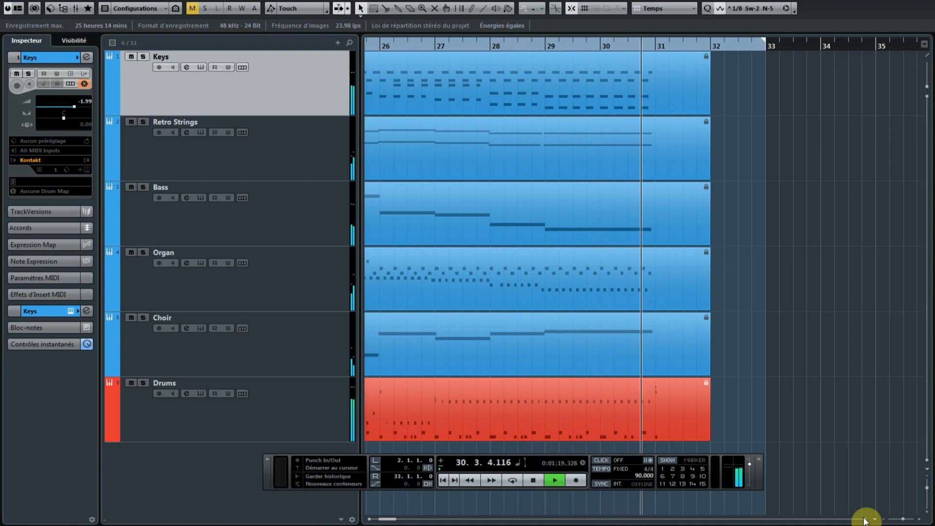
{"action": "left_click", "coordinate": [865, 521]}
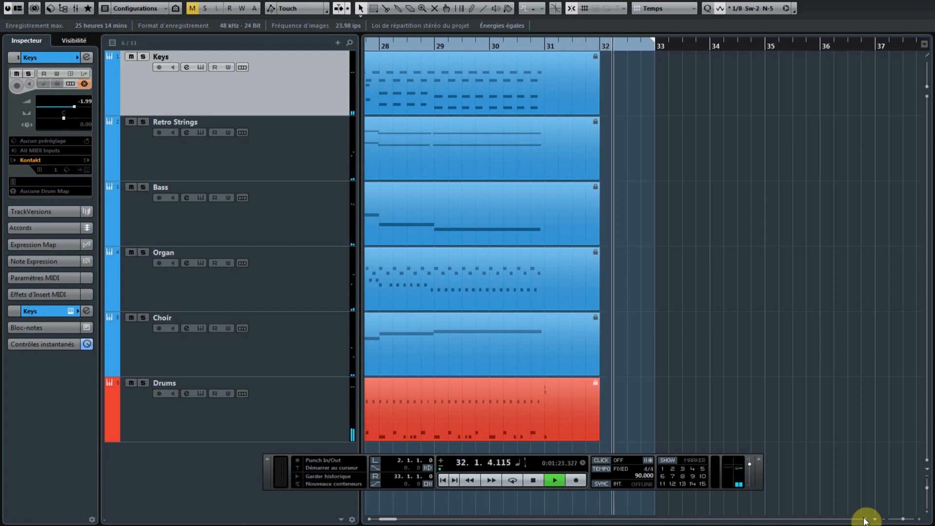
{"action": "key", "text": "space"}
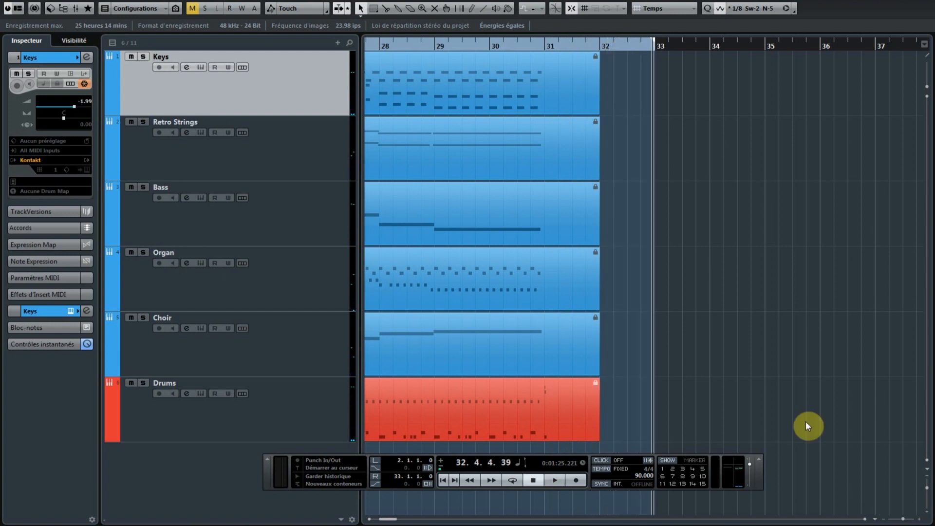